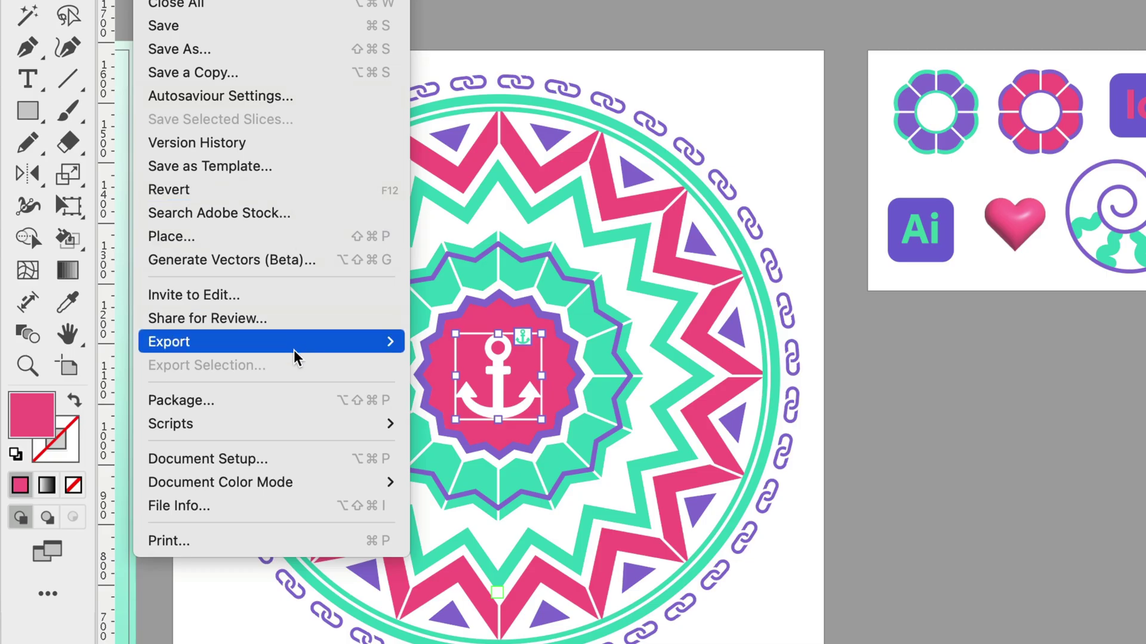
Show the Asset Export Presets.ai banner artboard with five assets and four 1200 px formats
mouse_move(370, 350)
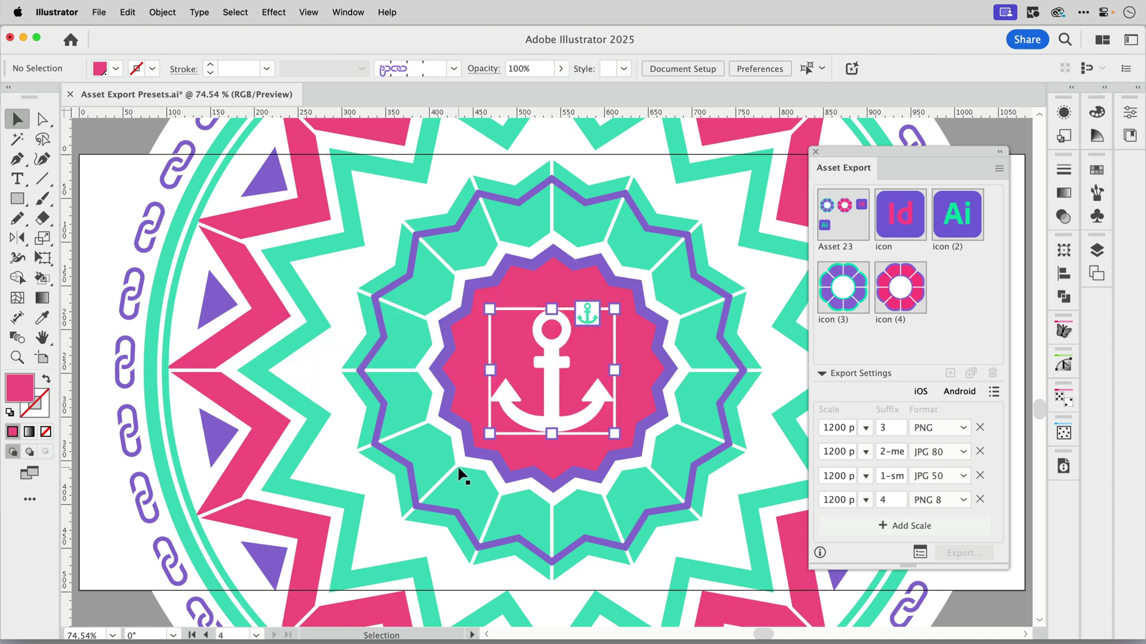
left_click(99, 12)
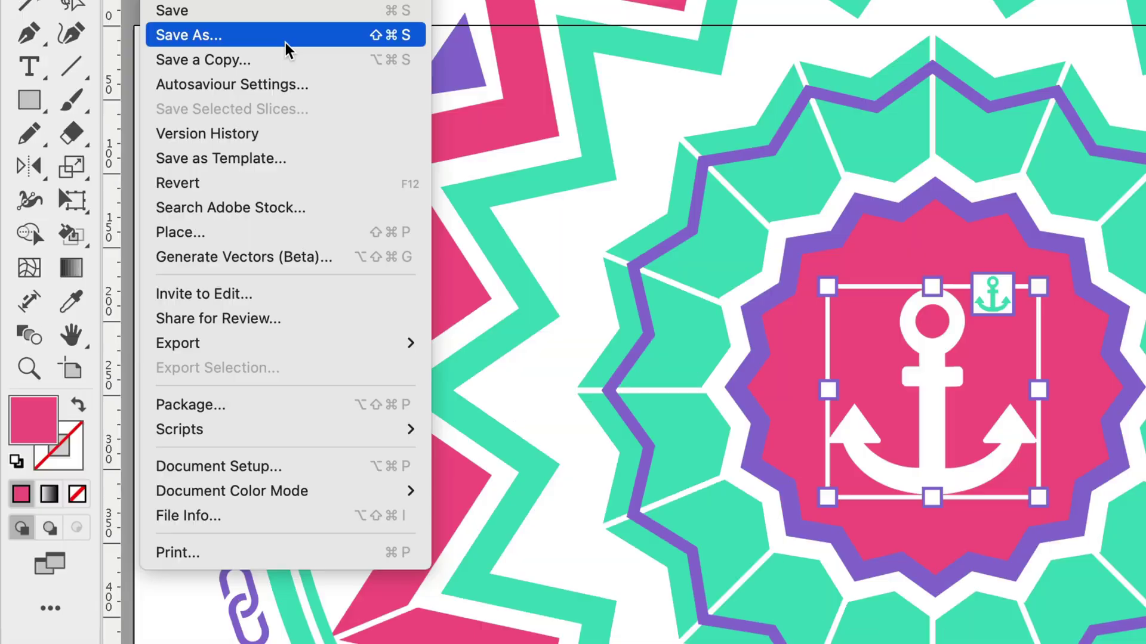
mouse_move(219, 345)
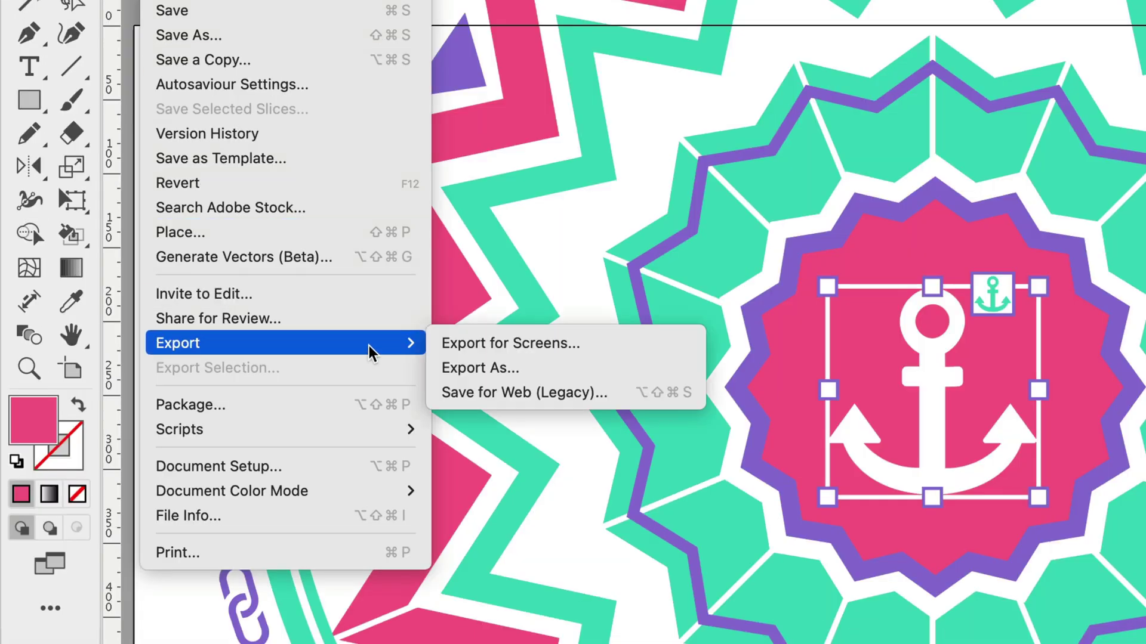
left_click(688, 349)
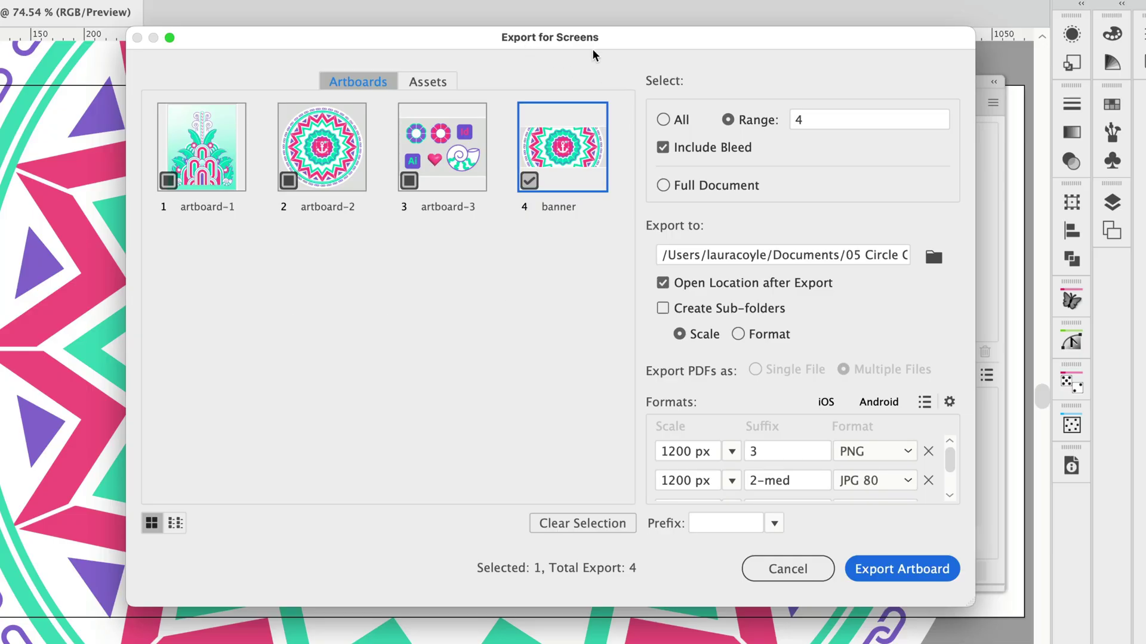
left_click(424, 85)
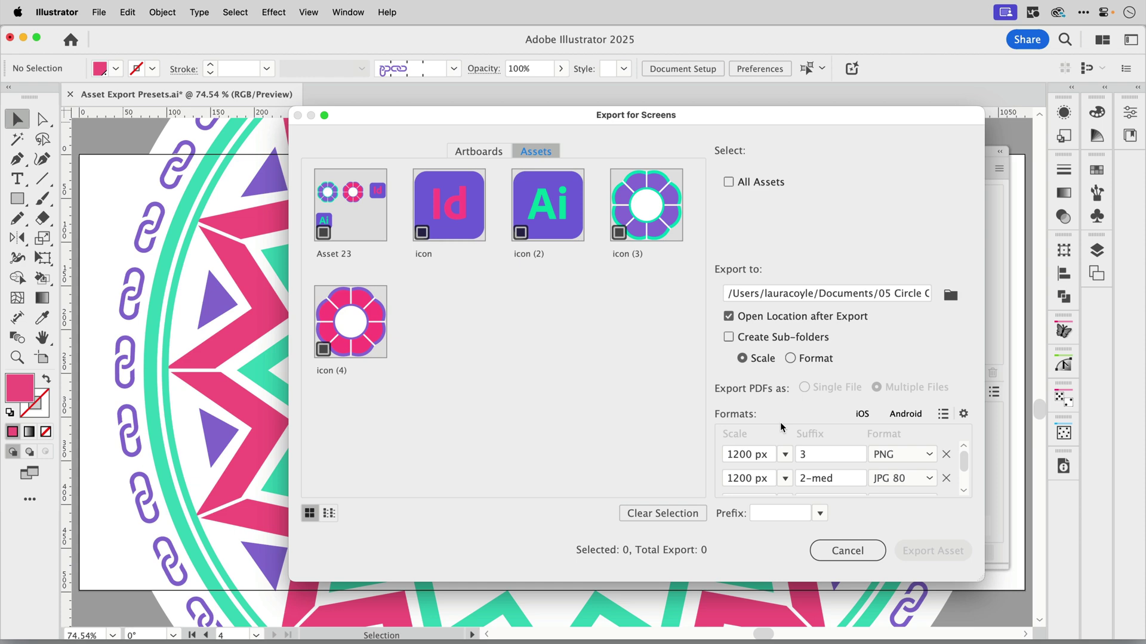
left_click(839, 549)
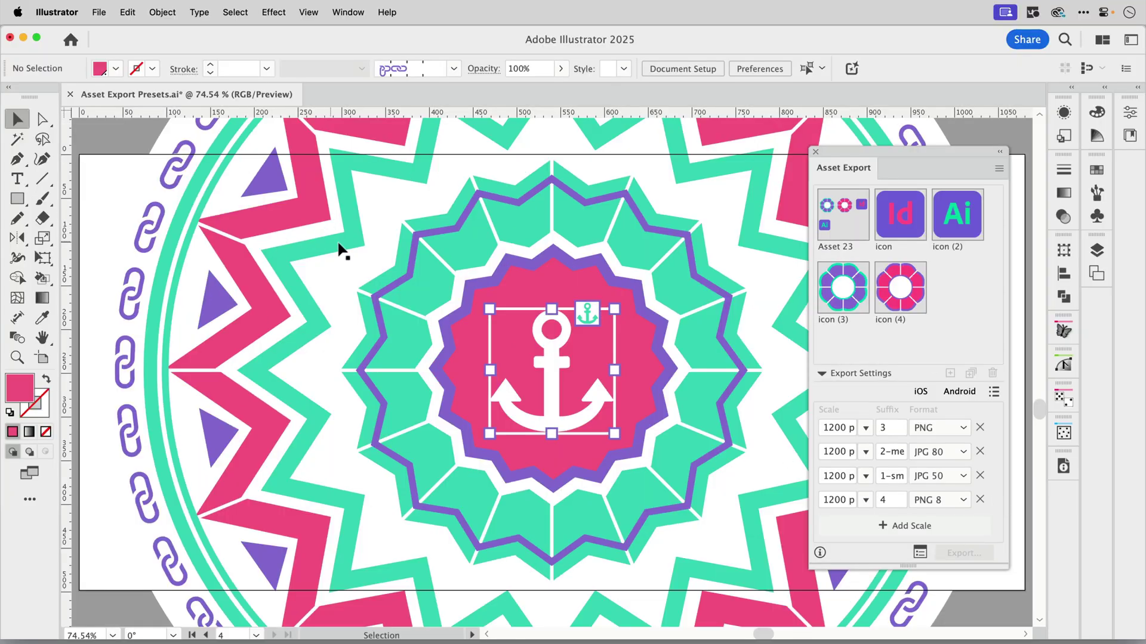
Zoom out from 74.54% to 45.57% to see the whole circular design
key("super+space")
left_click_drag(602, 247, 540, 358)
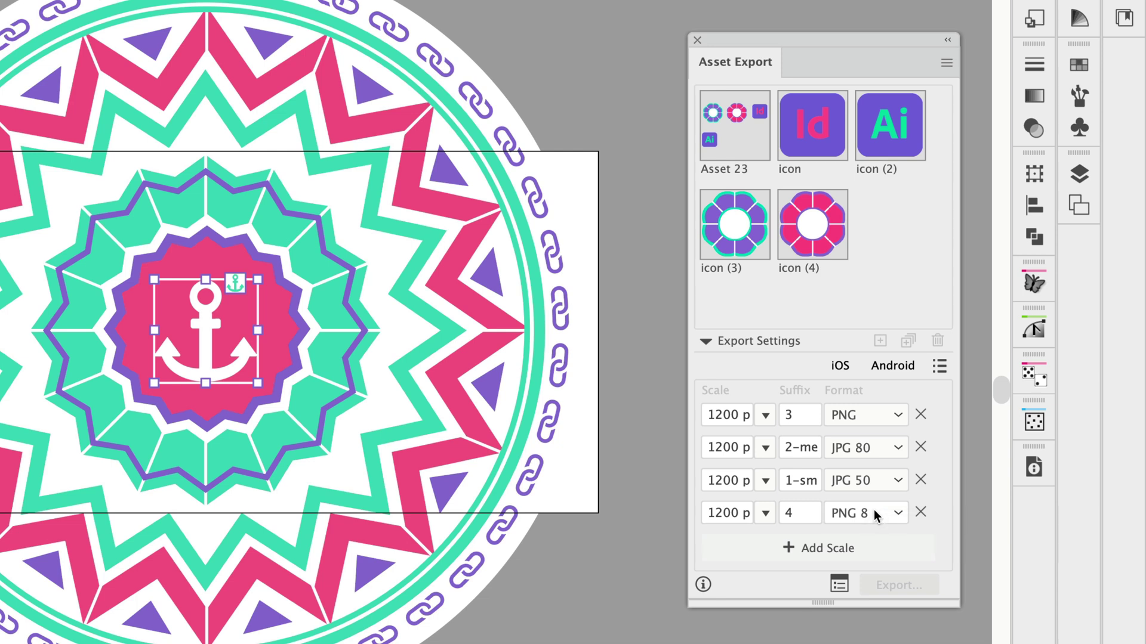
left_click(765, 415)
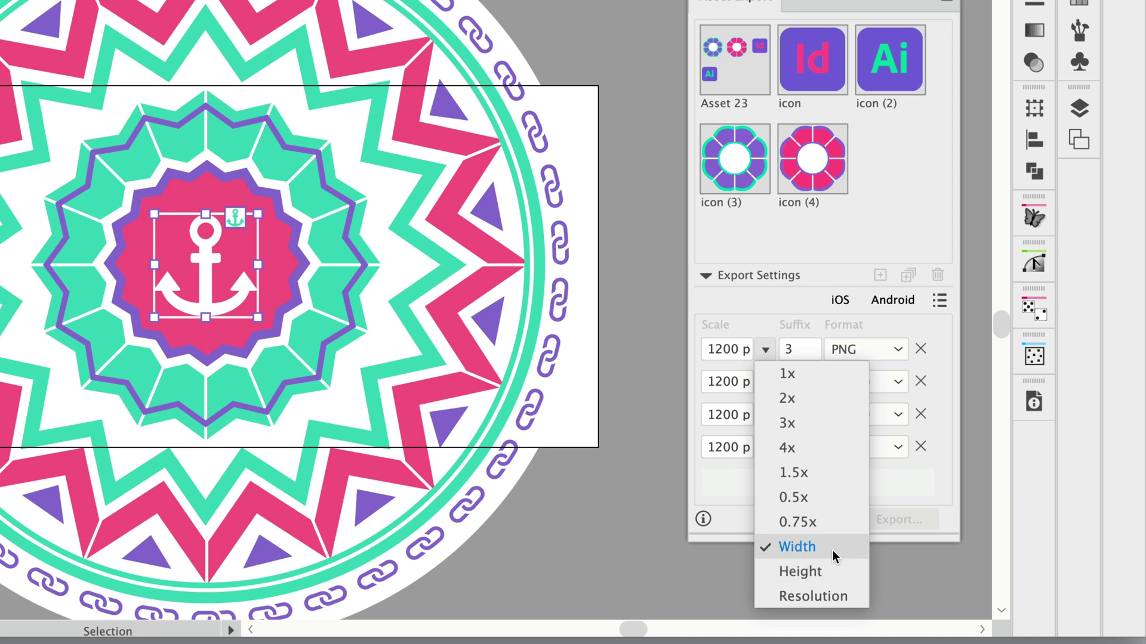
left_click(728, 502)
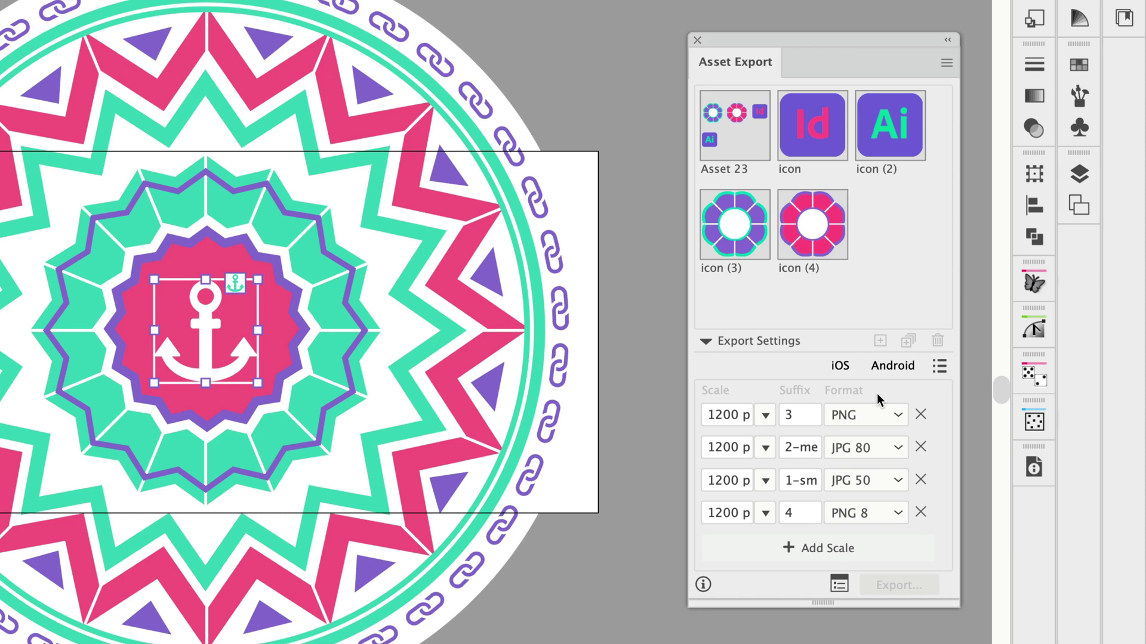
left_click(898, 416)
left_click(900, 419)
left_click(899, 514)
left_click(901, 515)
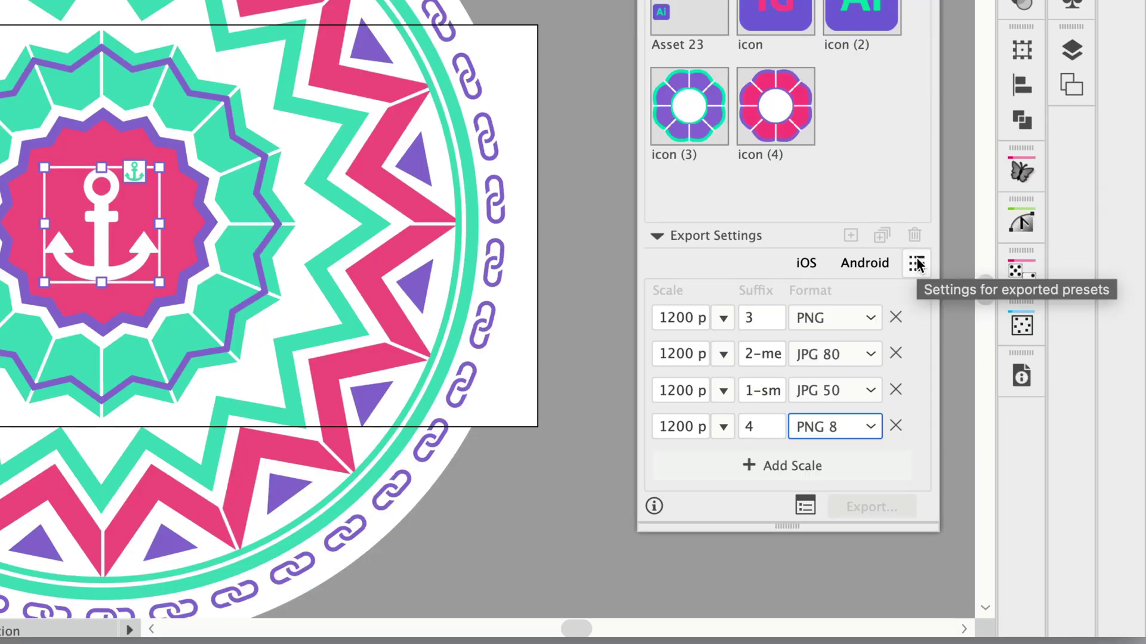
Save the four 1200 px formats as new export preset Preset6 and confirm it is active
left_click(917, 263)
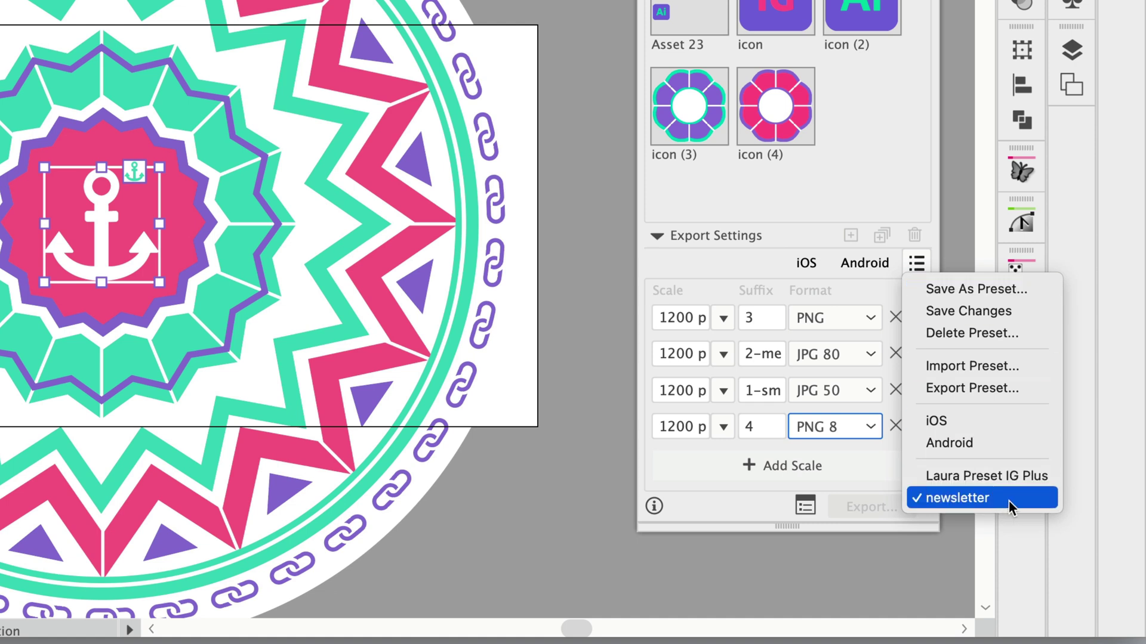
left_click(1014, 287)
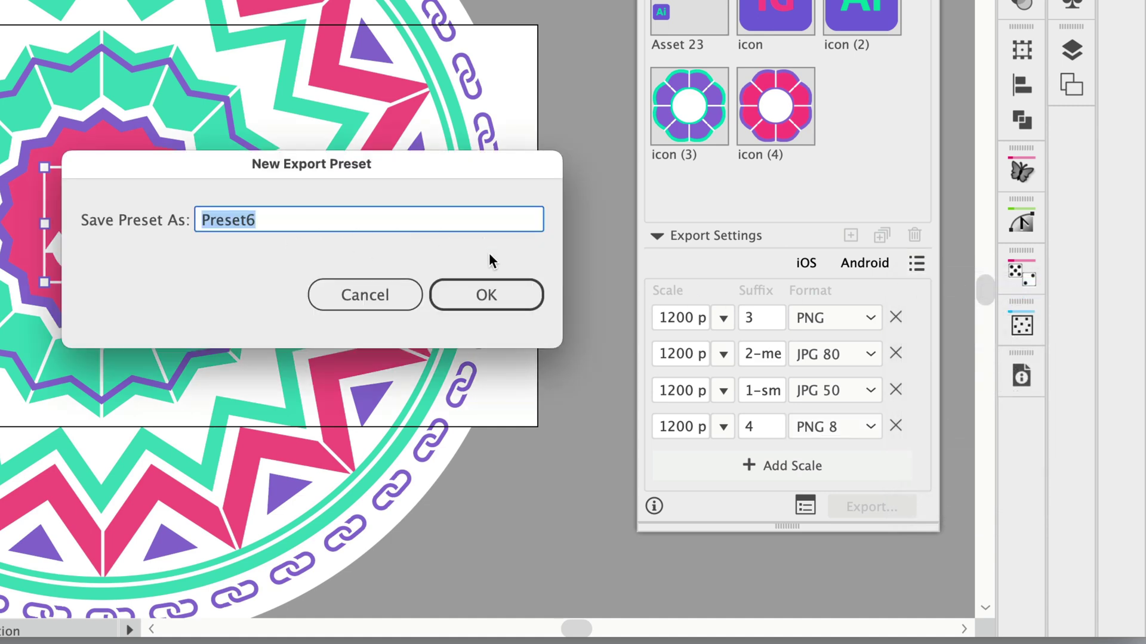
left_click(493, 299)
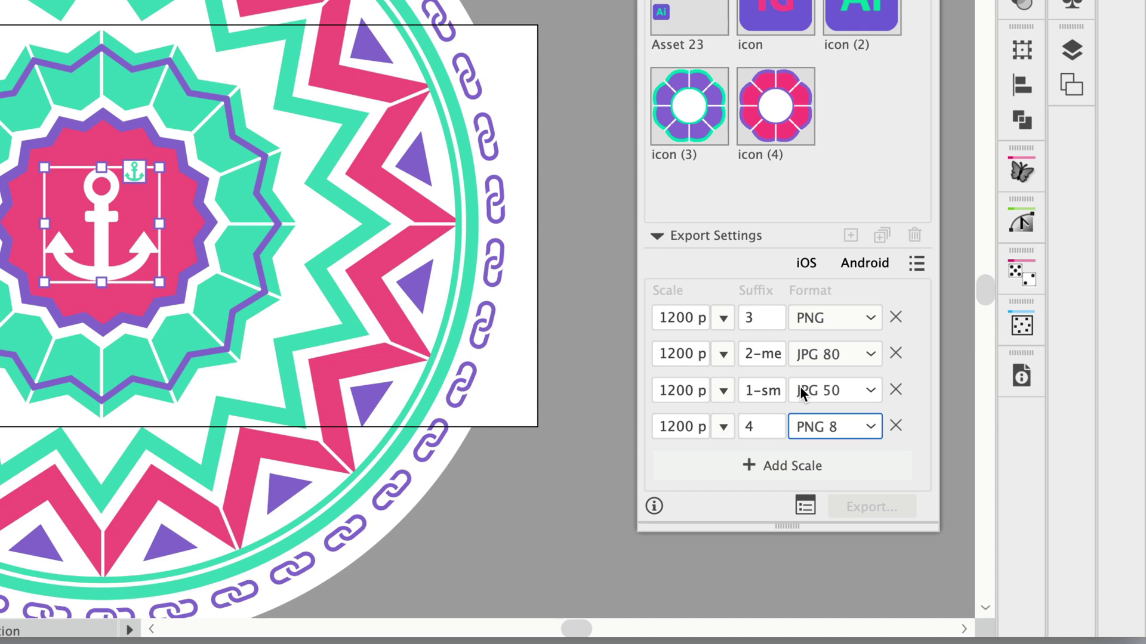
left_click(922, 263)
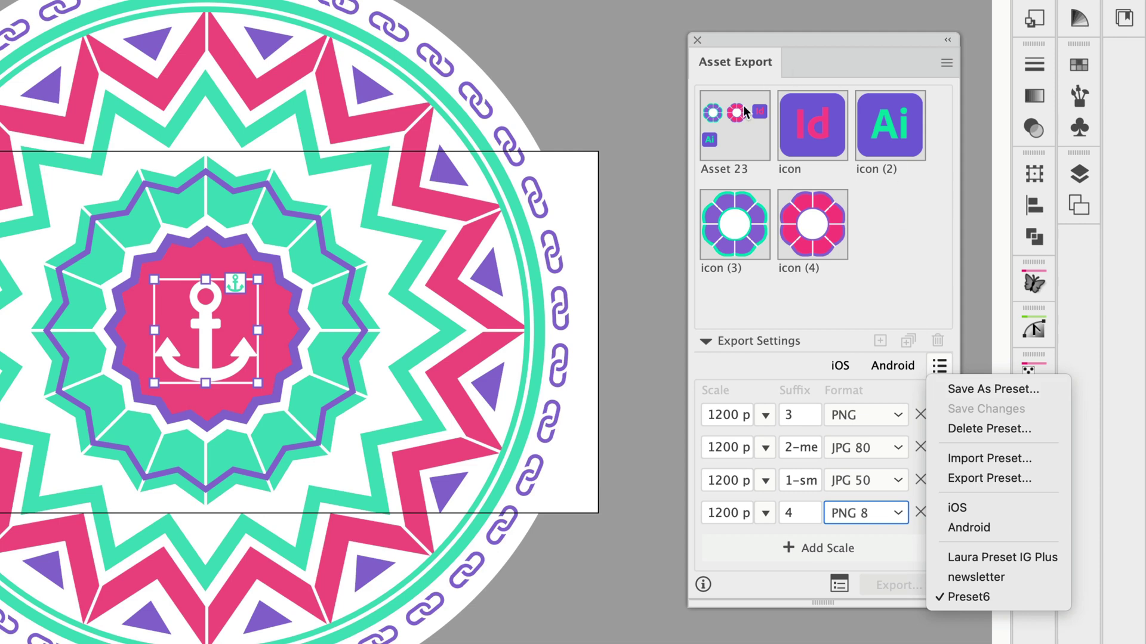
In Export for Screens, select only artboard 4 'banner' and apply Preset6's formats
left_click(875, 300)
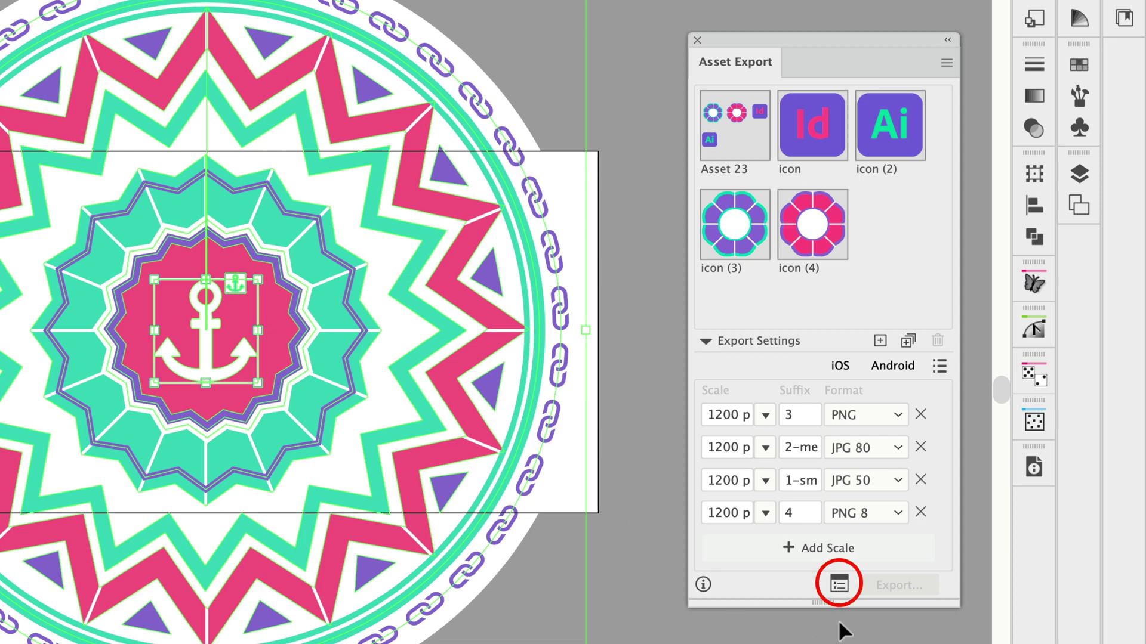
left_click(839, 585)
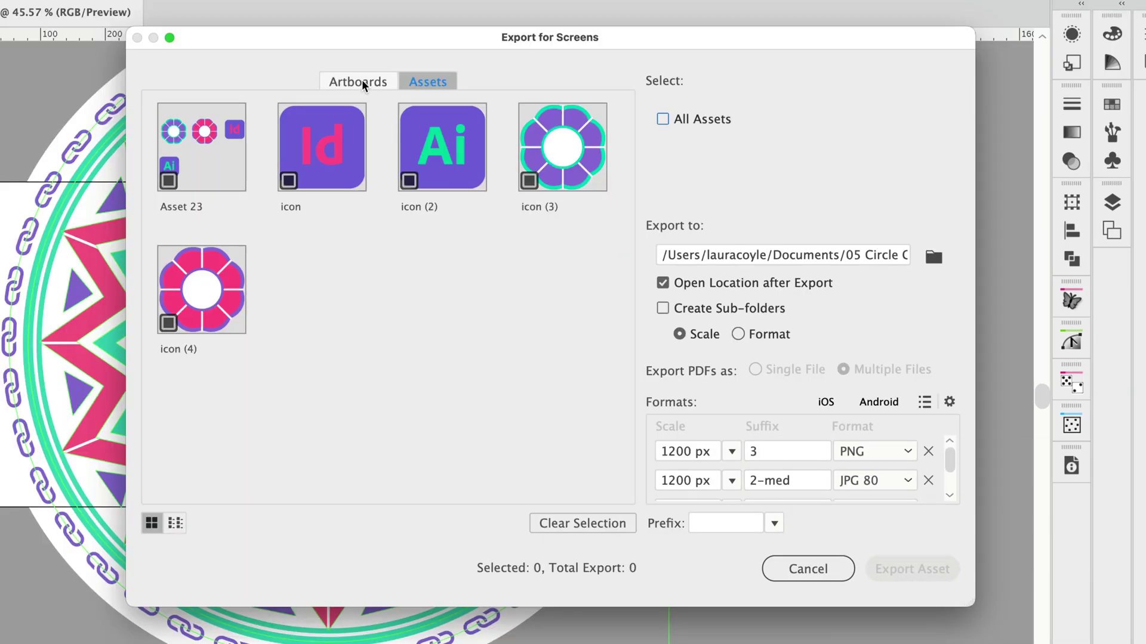
left_click(362, 81)
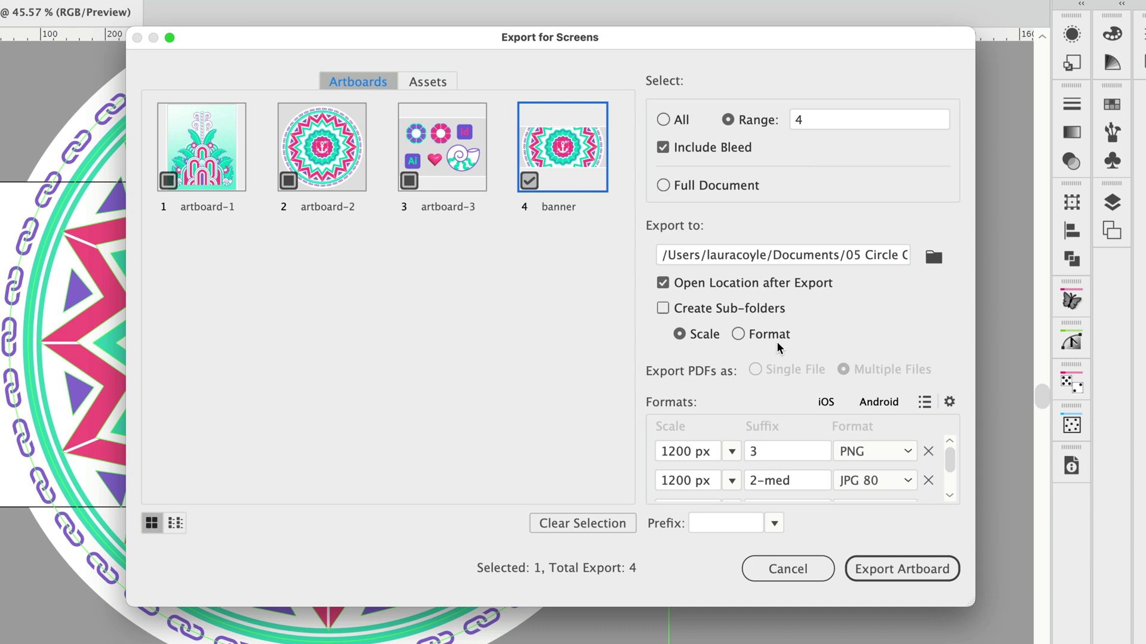
left_click(924, 403)
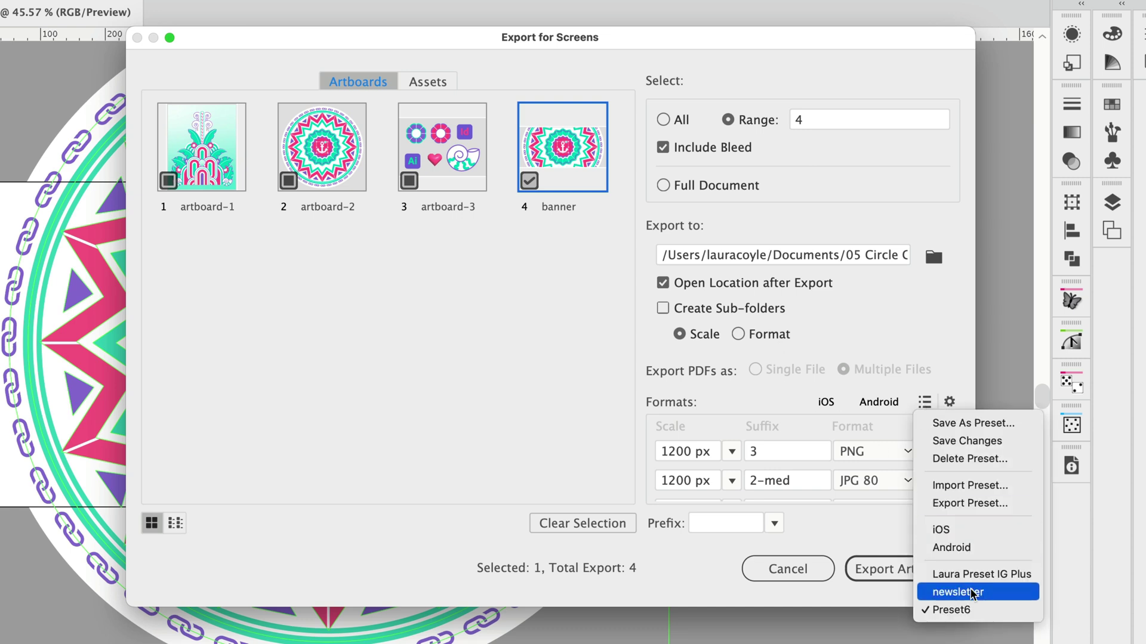
left_click(986, 615)
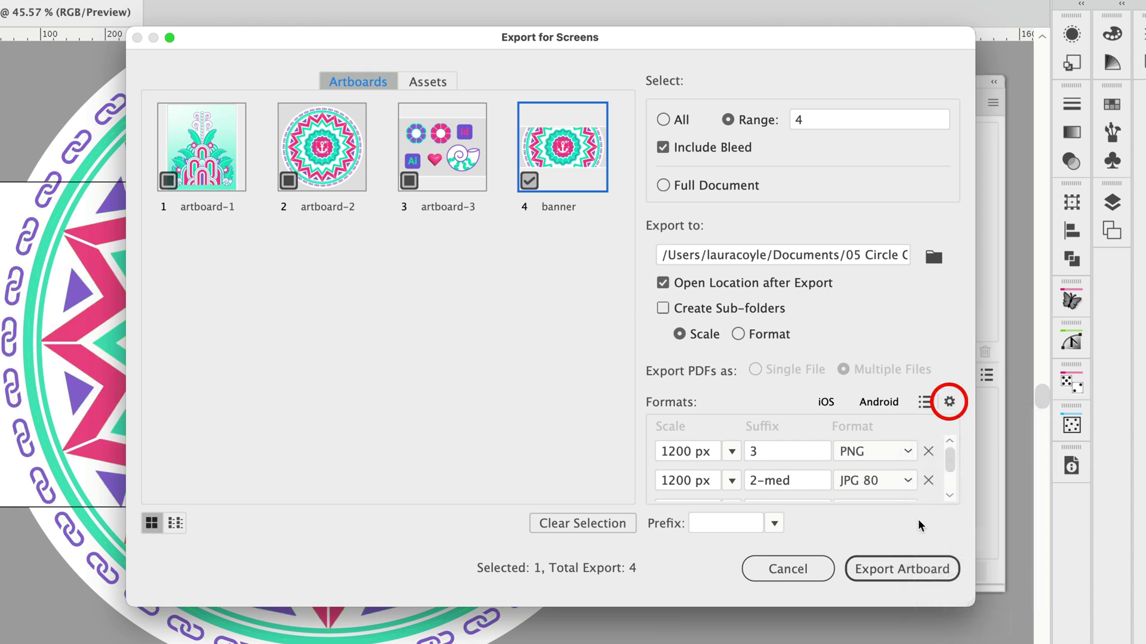
Turn off PNG 8 transparency, save the JPG 50 format settings, and export the banner artboard
left_click(949, 402)
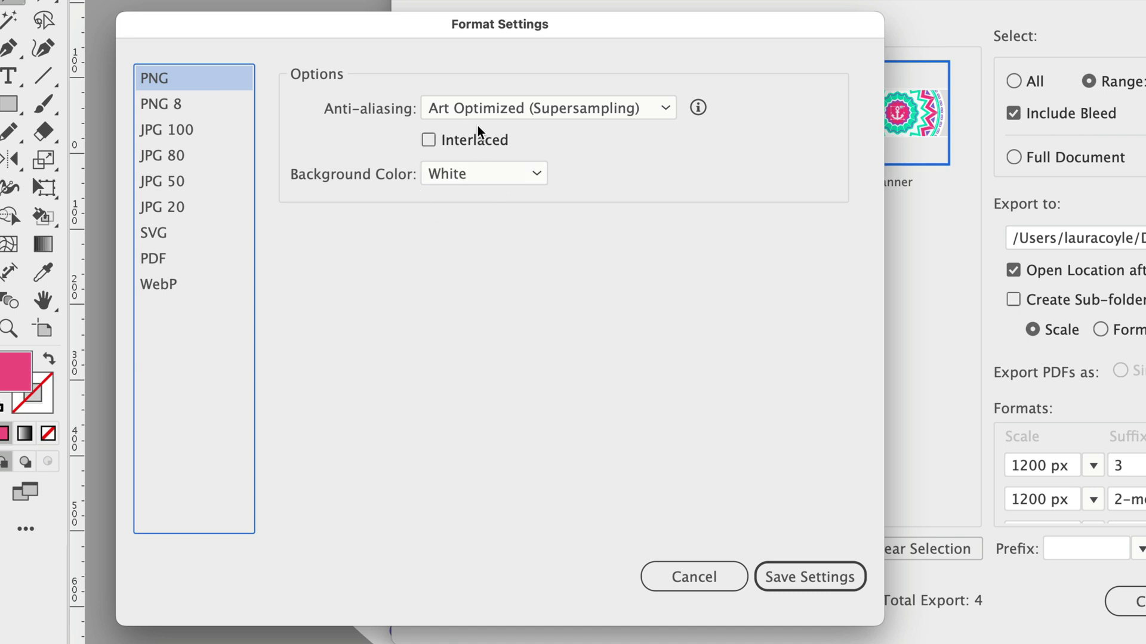
left_click(230, 105)
left_click(384, 196)
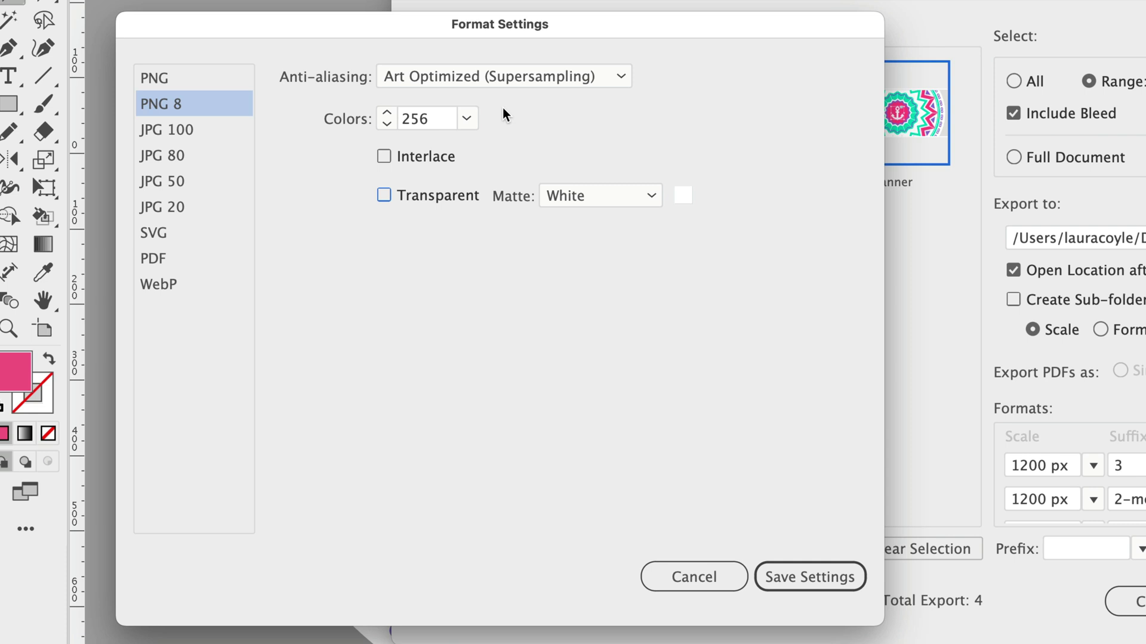
left_click(196, 160)
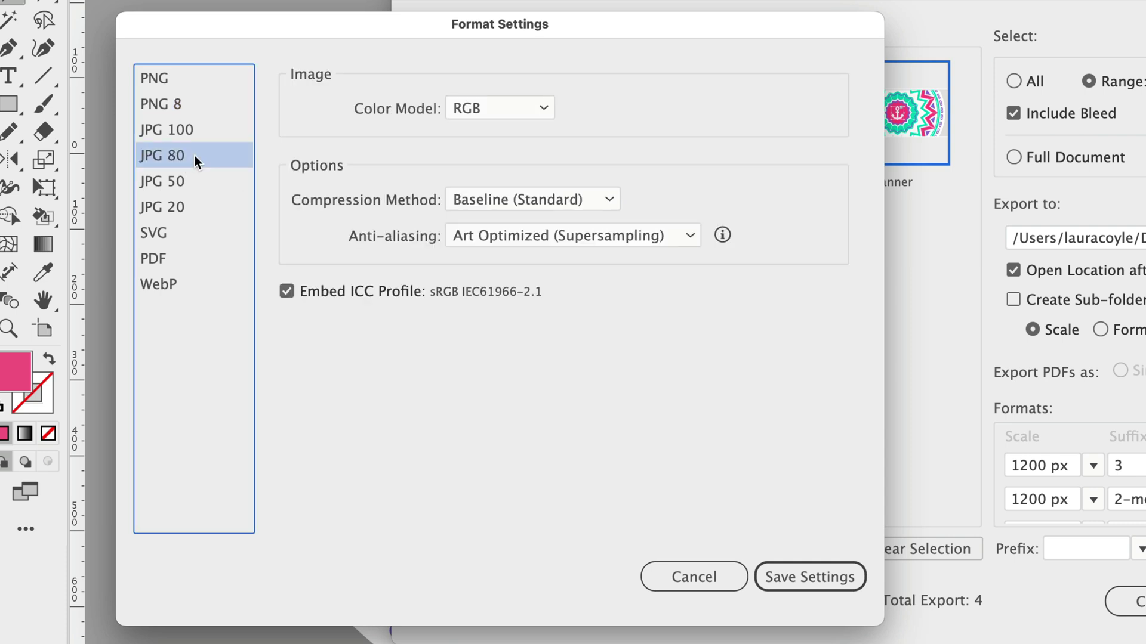
left_click(198, 186)
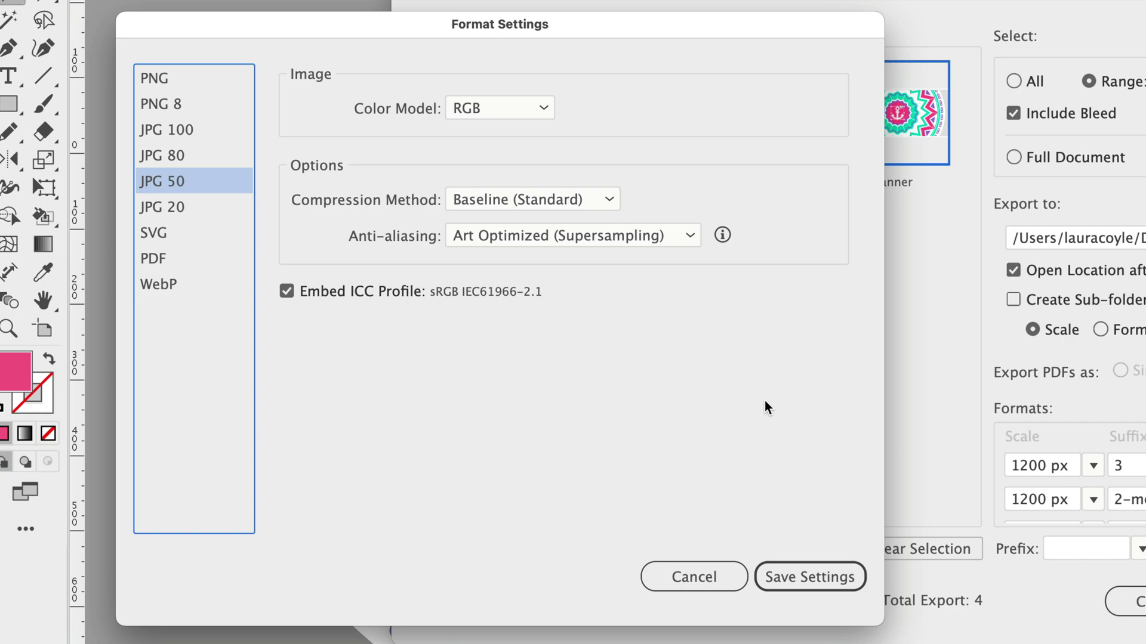
left_click(809, 576)
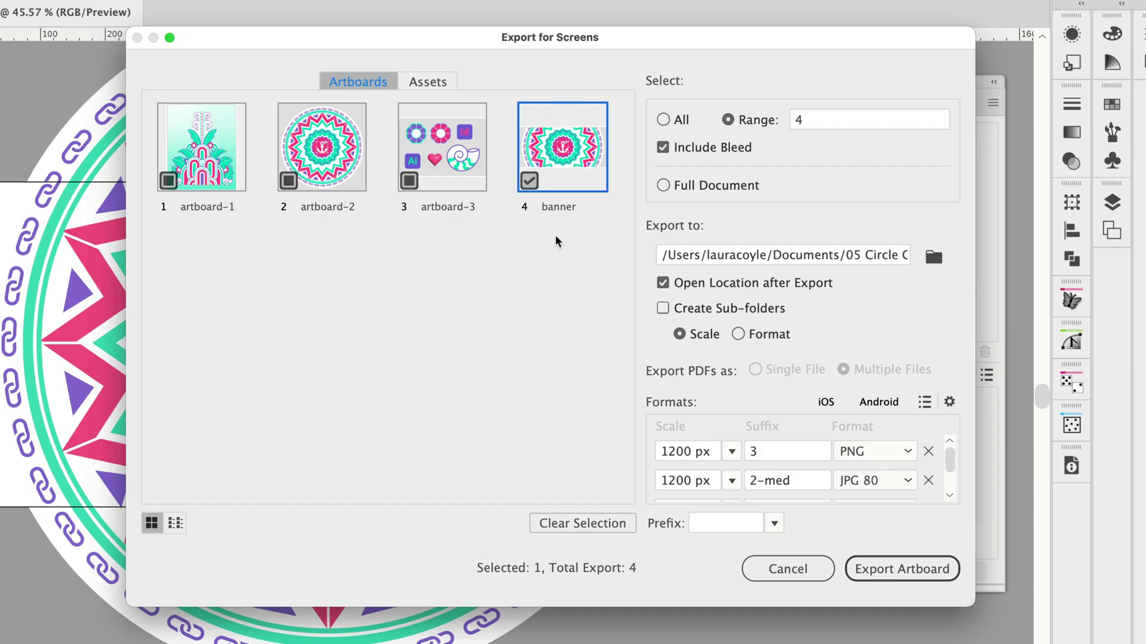
left_click(917, 573)
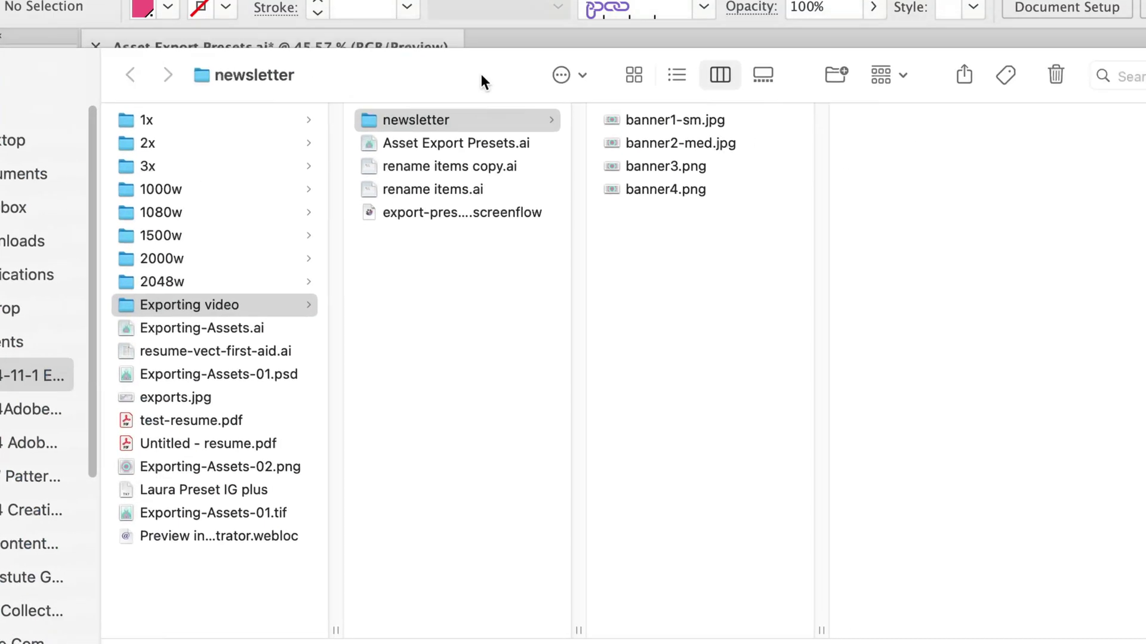
Preview banner1-sm.jpg, banner2-med.jpg and banner3.png in Finder to check their sizes
left_click_drag(480, 82, 298, 81)
left_click(536, 129)
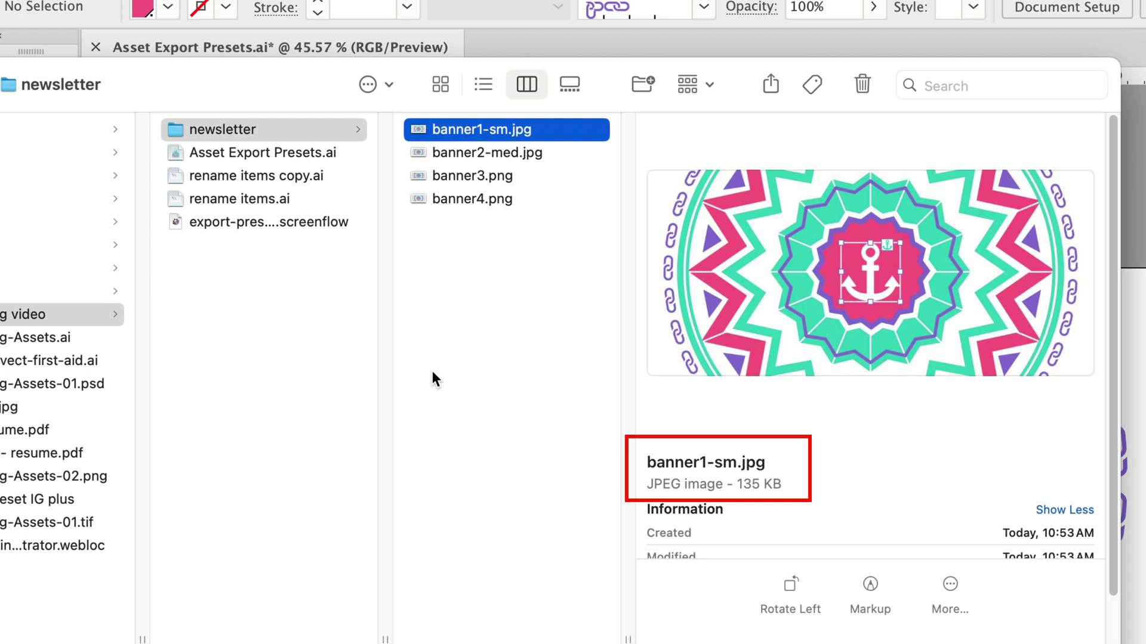
key("Down")
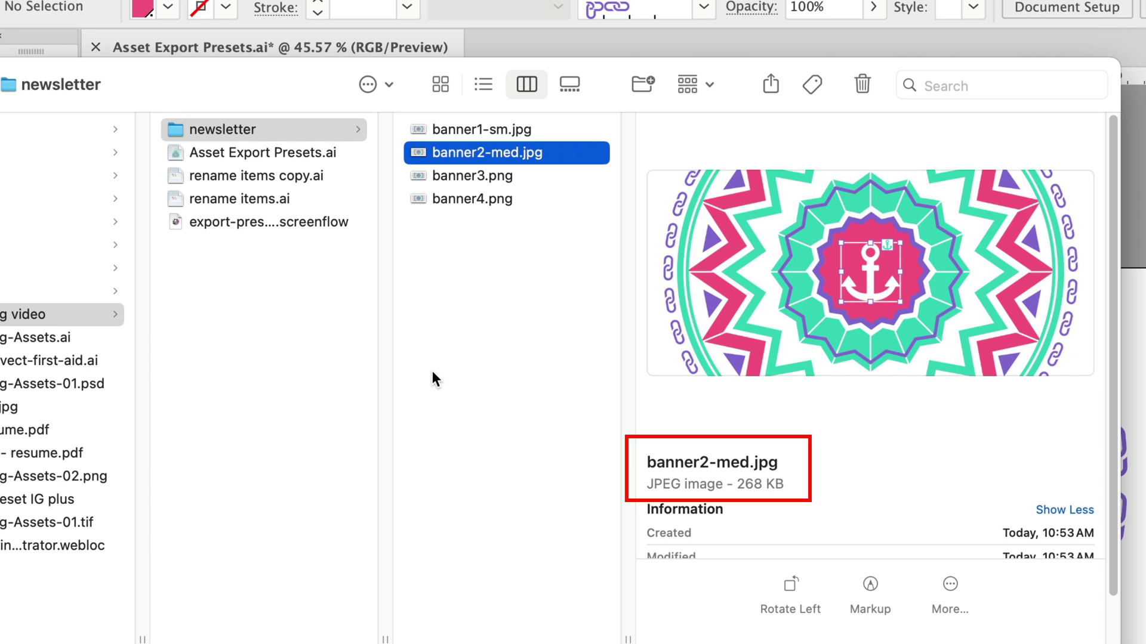
key("Down")
key("Down")
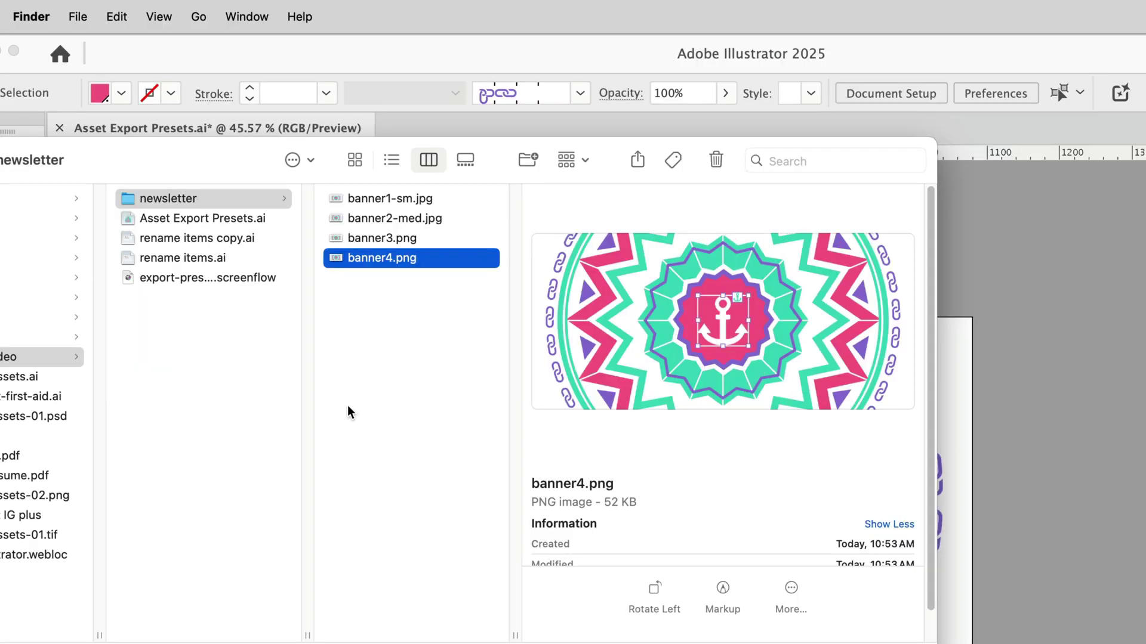
key("space")
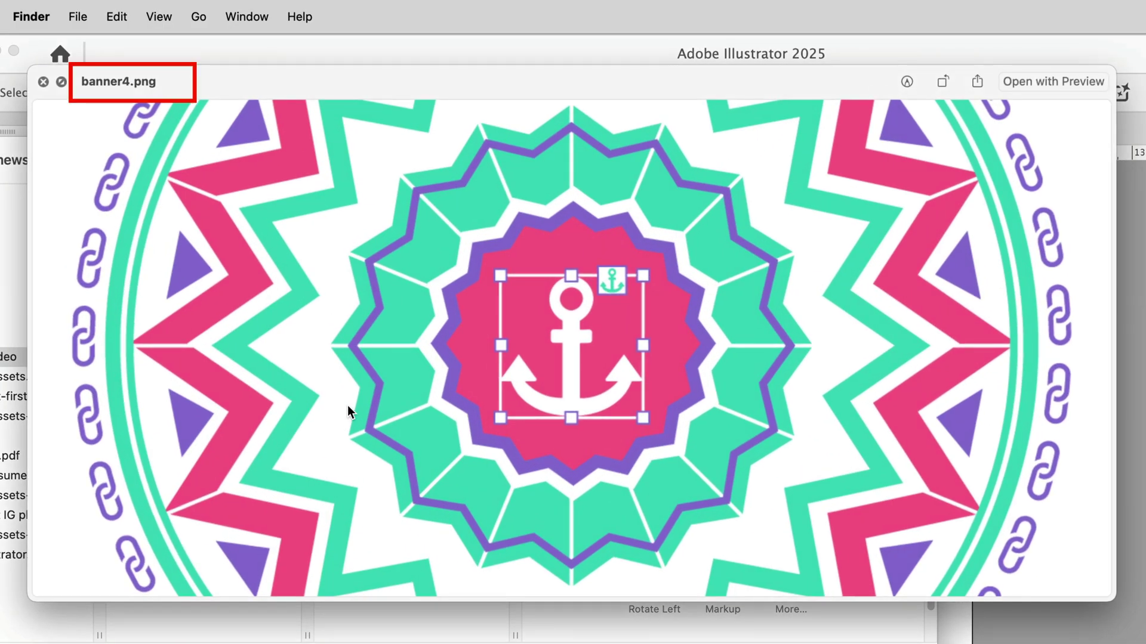
key("Up")
key("Up")
key("Up")
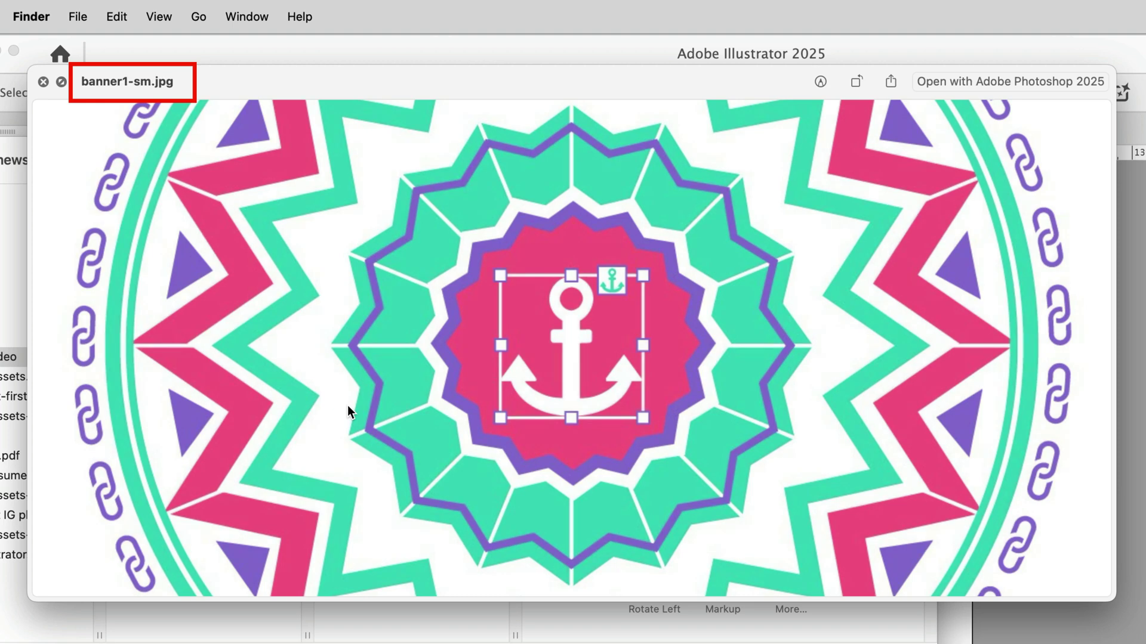
key("space")
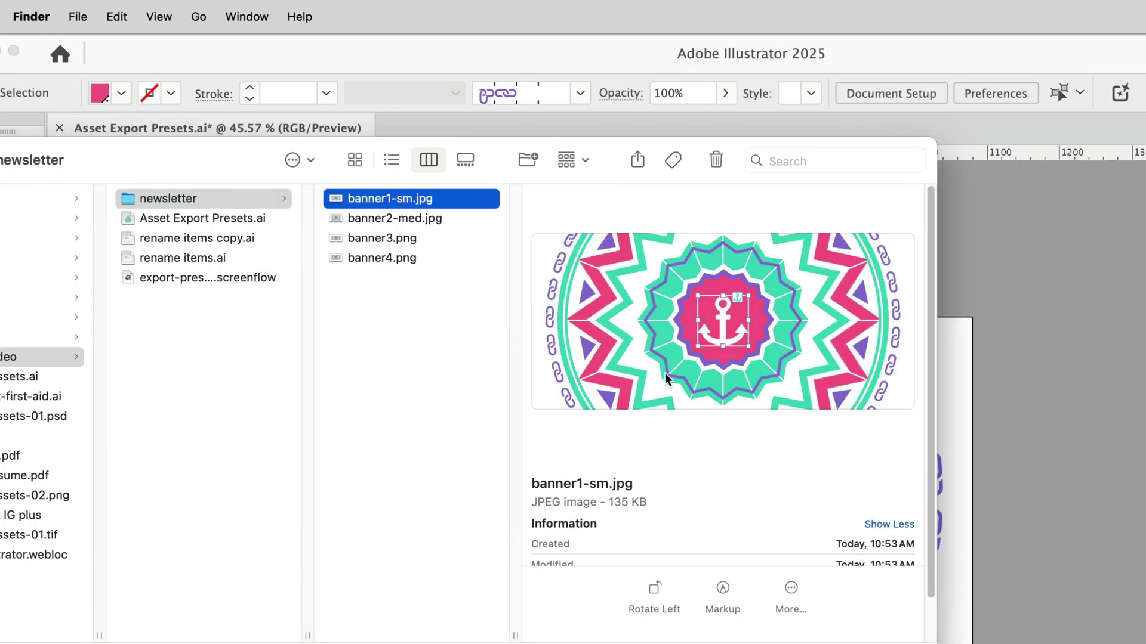
Back in Illustrator, view the PNG 8 options in Format Settings and cancel unchanged
left_click(1015, 380)
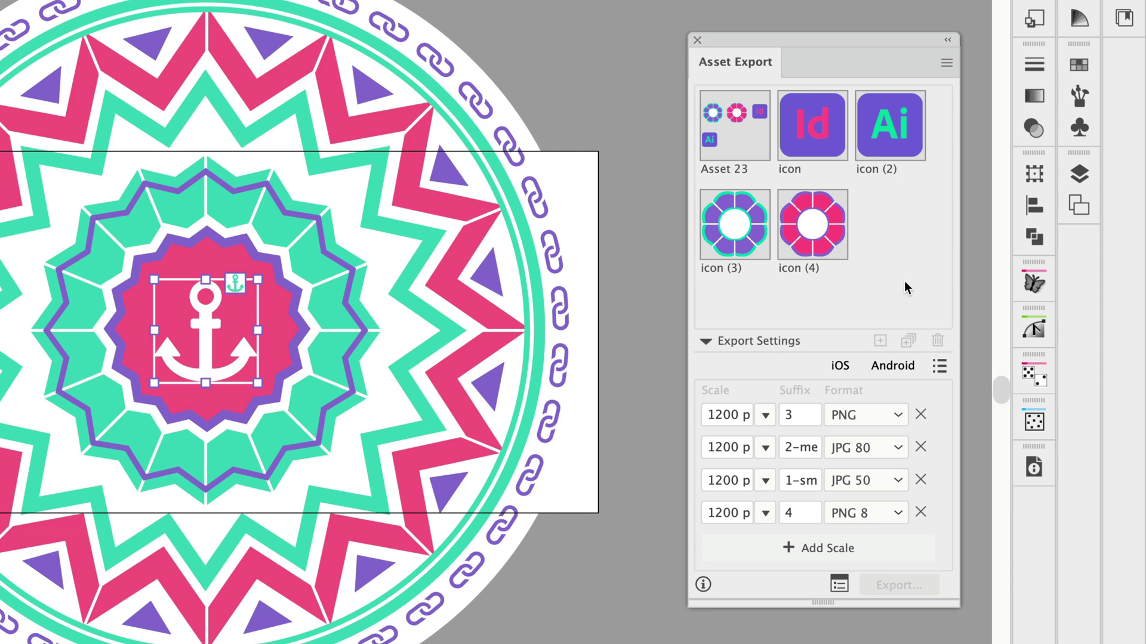
left_click(947, 63)
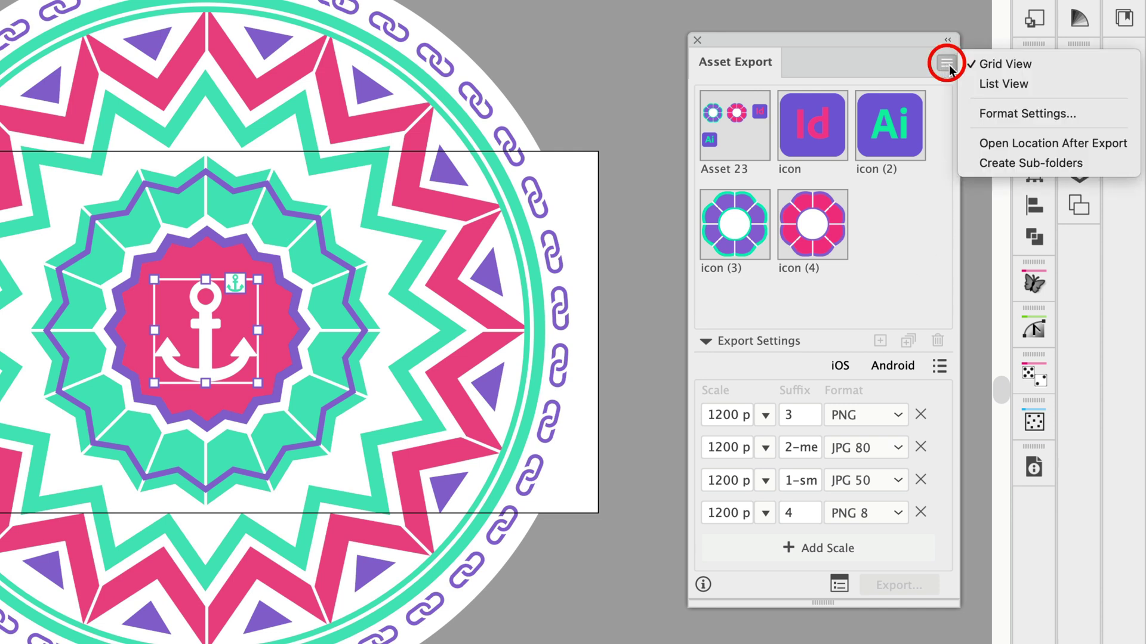
left_click(1084, 117)
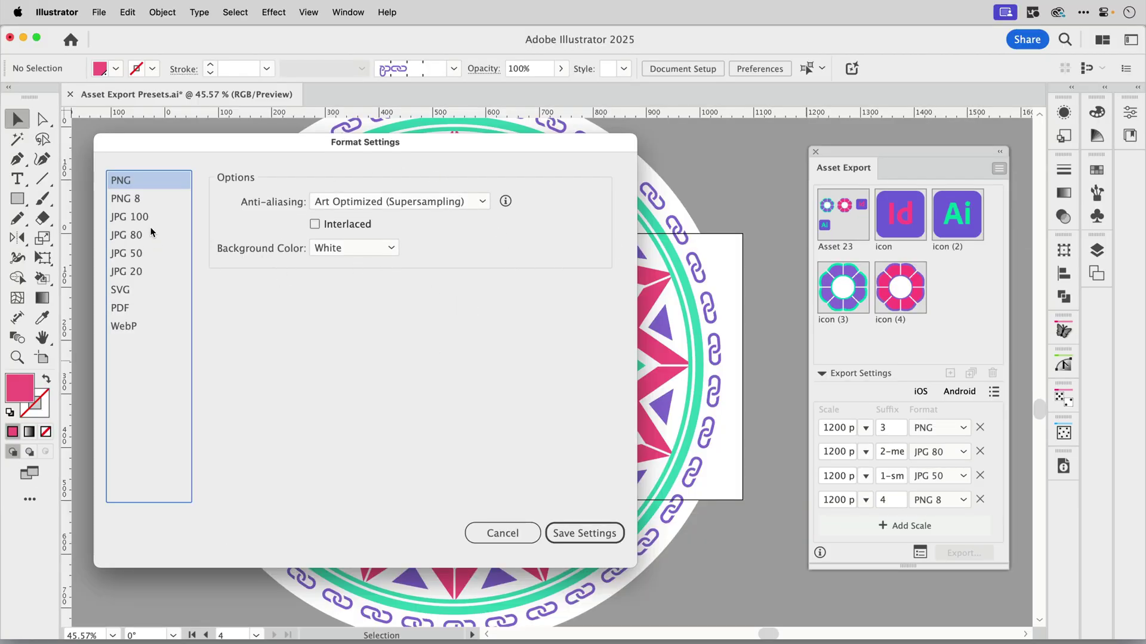
left_click(153, 200)
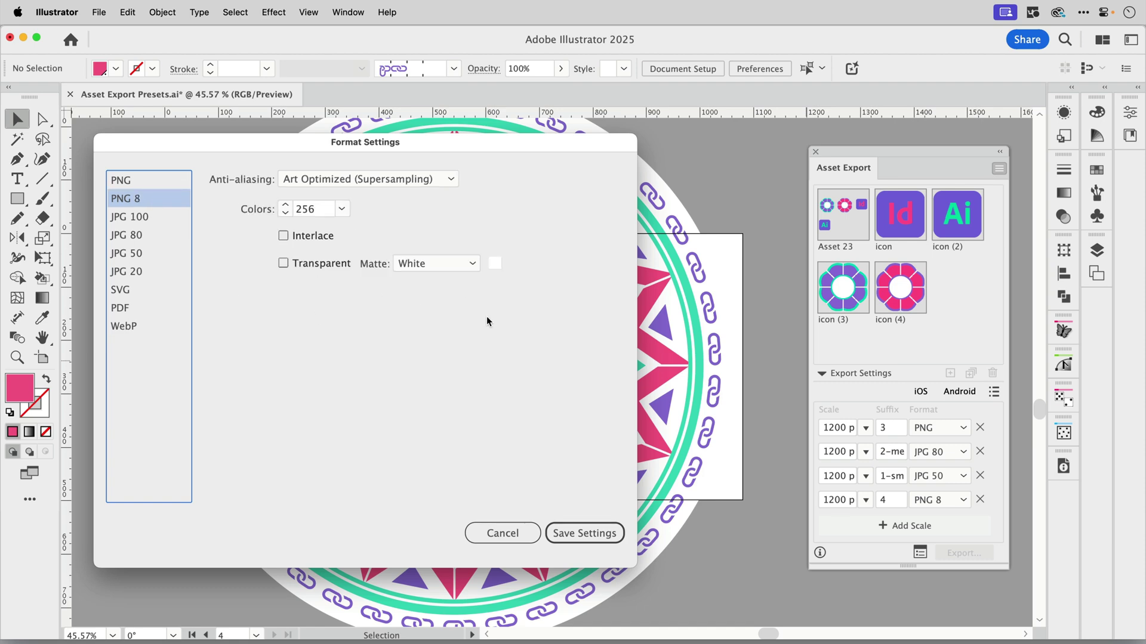
left_click(510, 537)
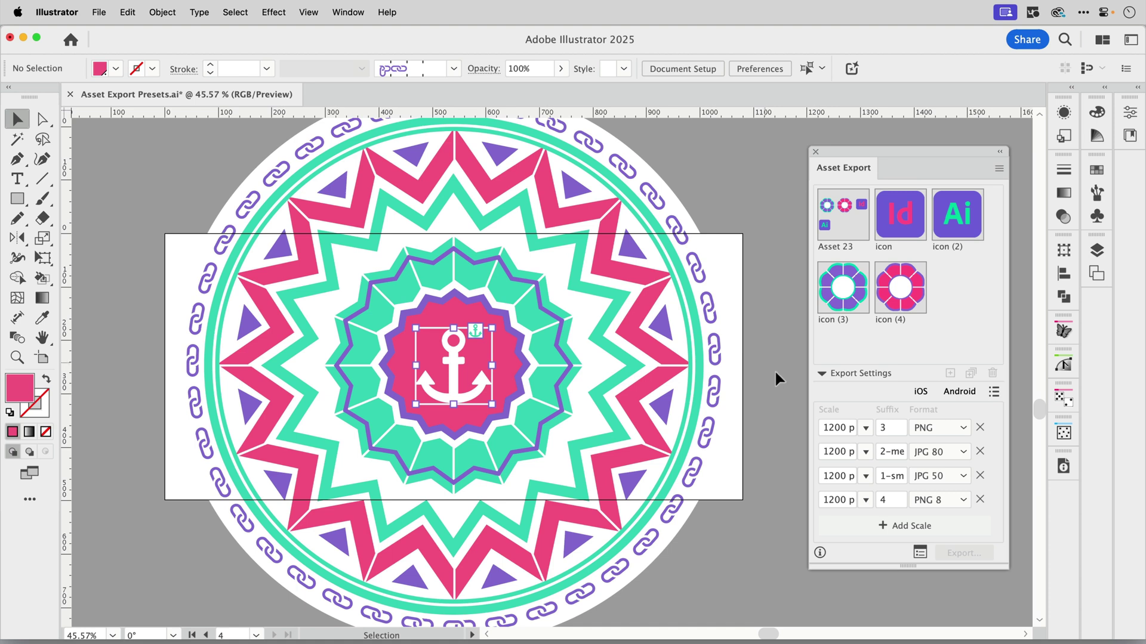
Change the PNG and JPG 80 export scales from 1200 px to 1500 px
left_click(994, 392)
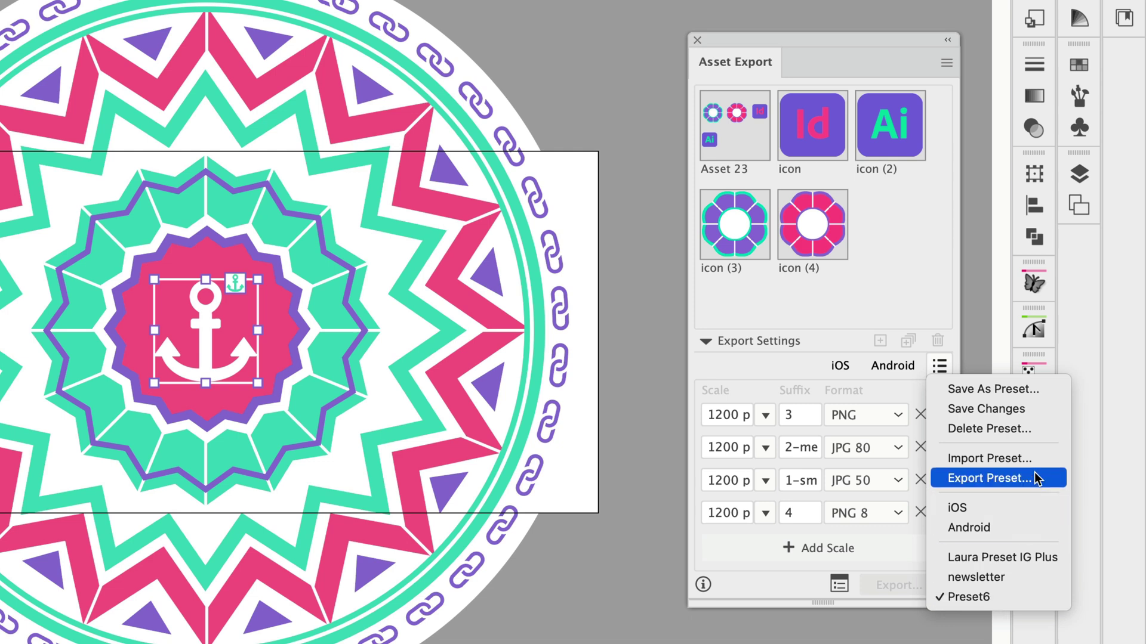
left_click(1024, 413)
left_click(720, 416)
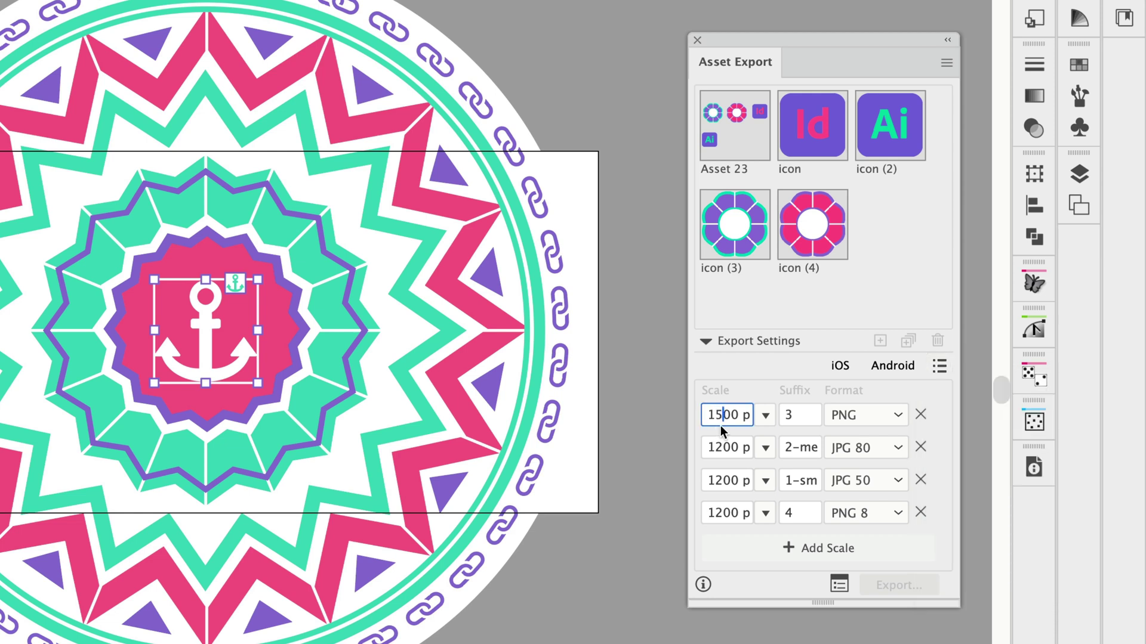
type("5")
left_click(717, 449)
key("shift+Right")
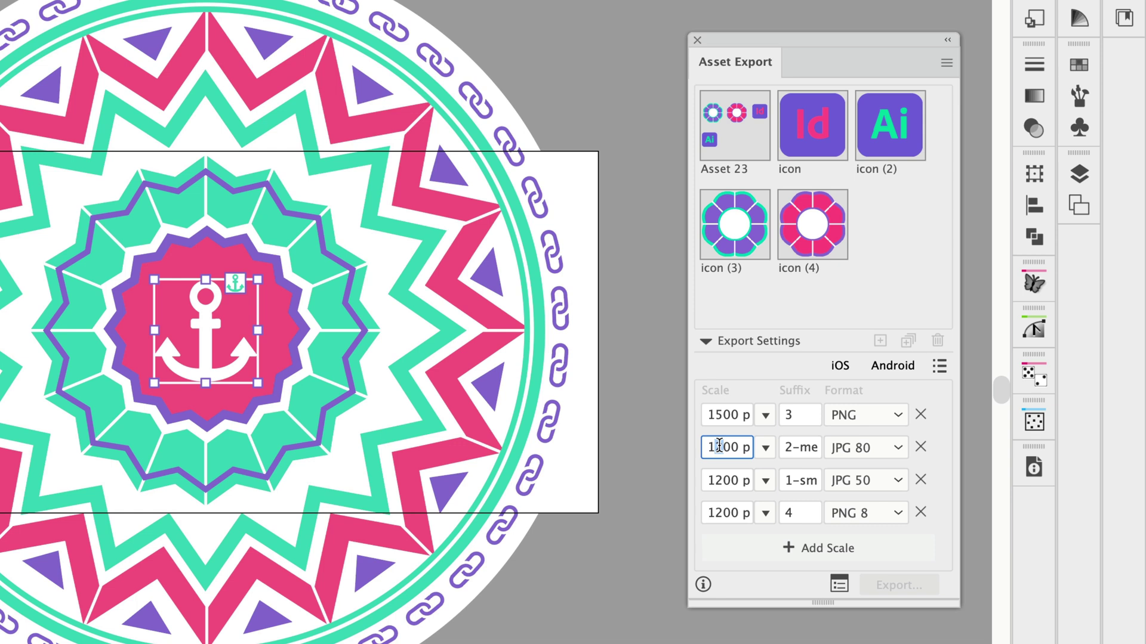
type("5")
key("Return")
Save the 1500 px scales to Preset6, then switch to newsletter and back to verify
left_click(939, 368)
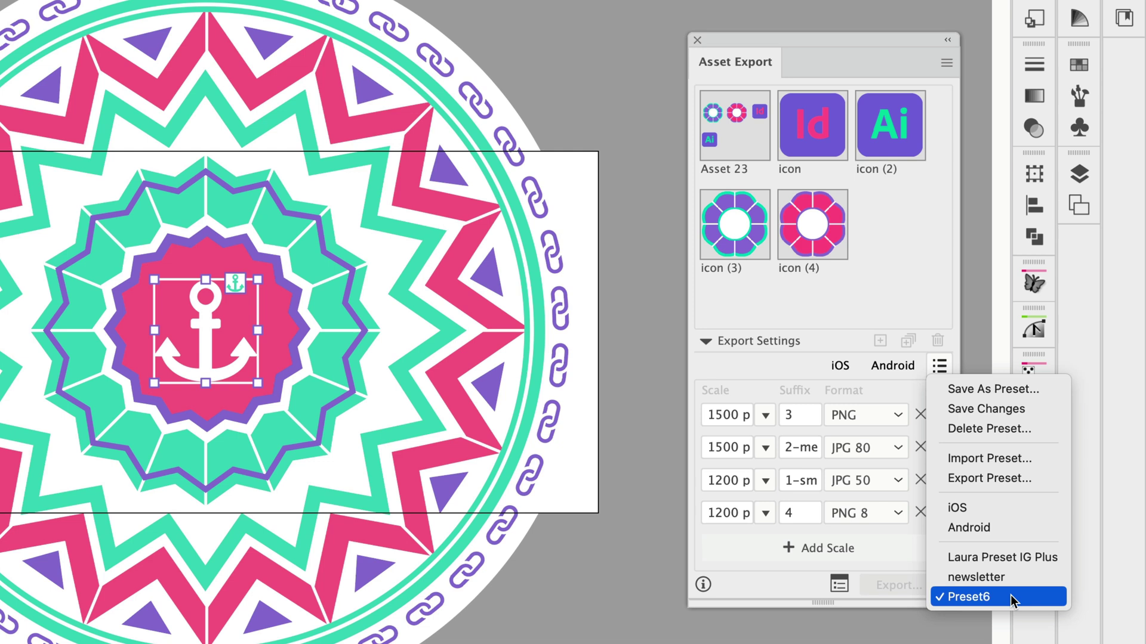
left_click(1030, 409)
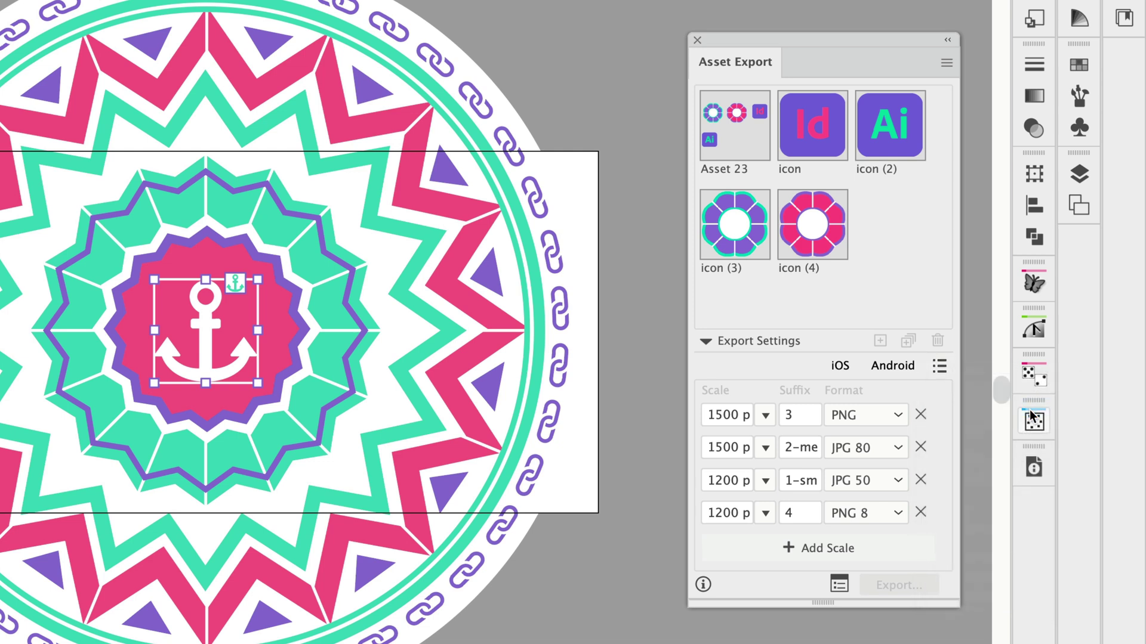
left_click(938, 367)
left_click(1025, 582)
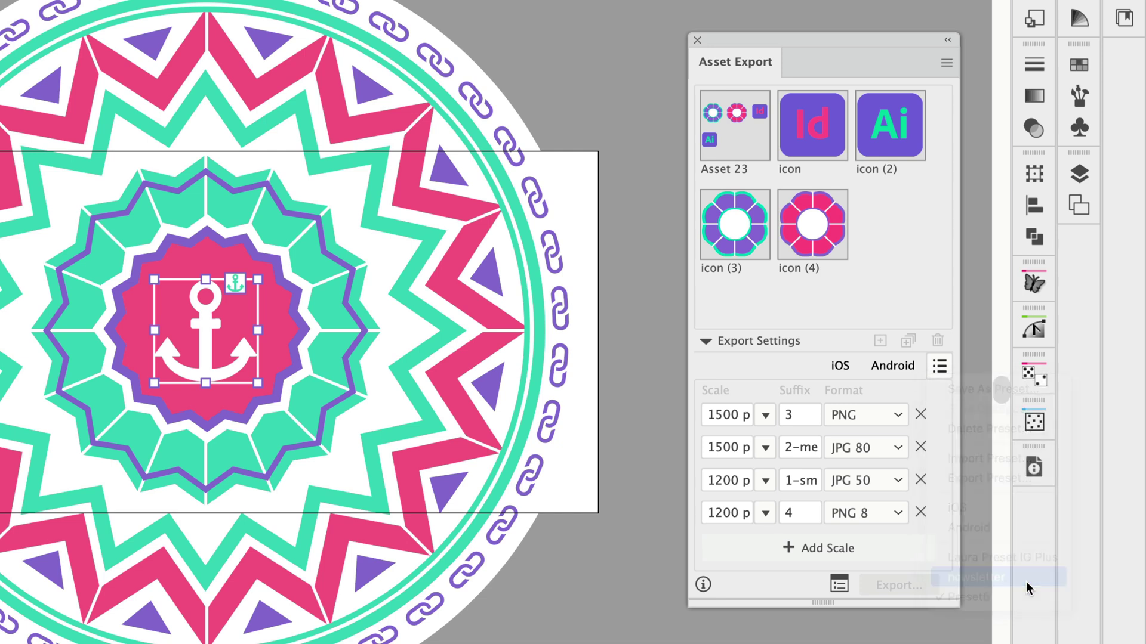
left_click(929, 374)
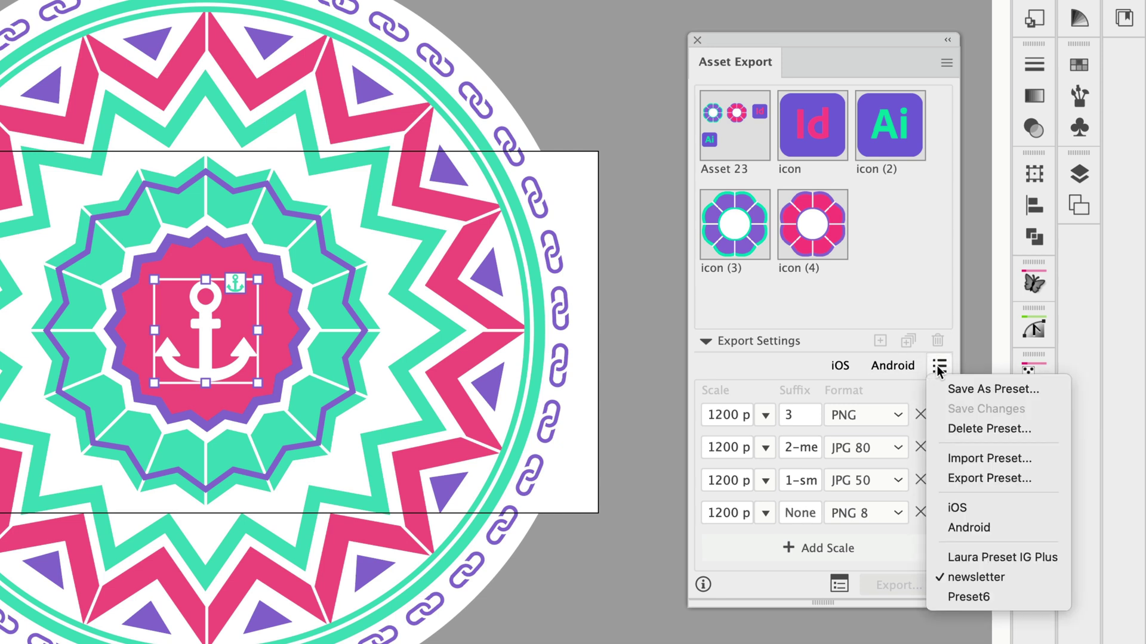
left_click(1013, 596)
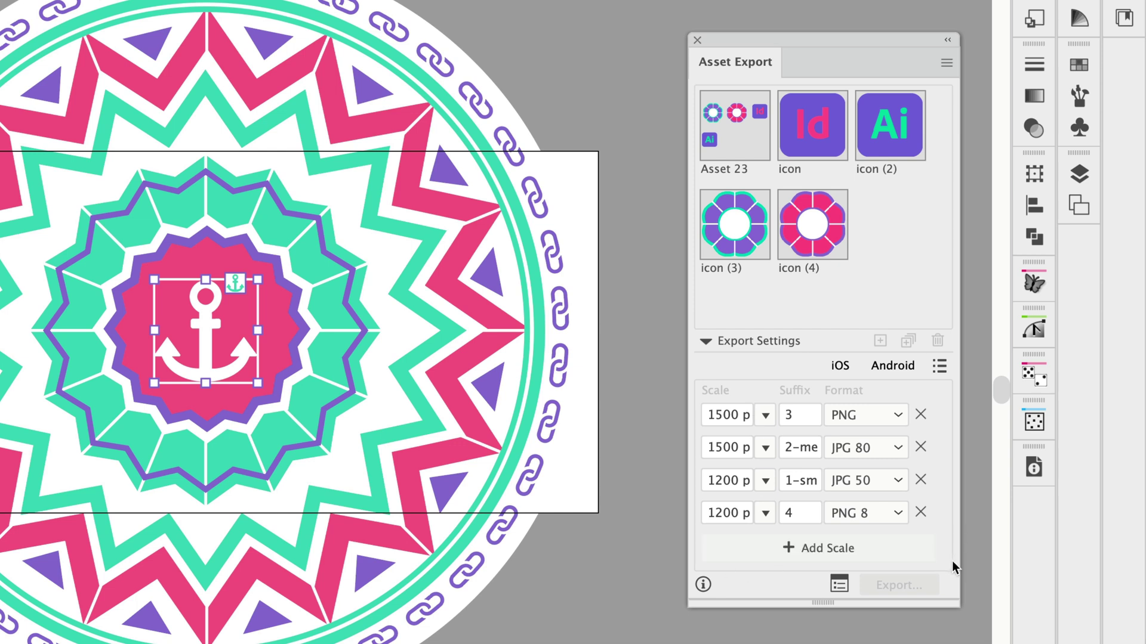
Open the preset options list beside iOS/Android in the Asset Export panel
left_click(941, 367)
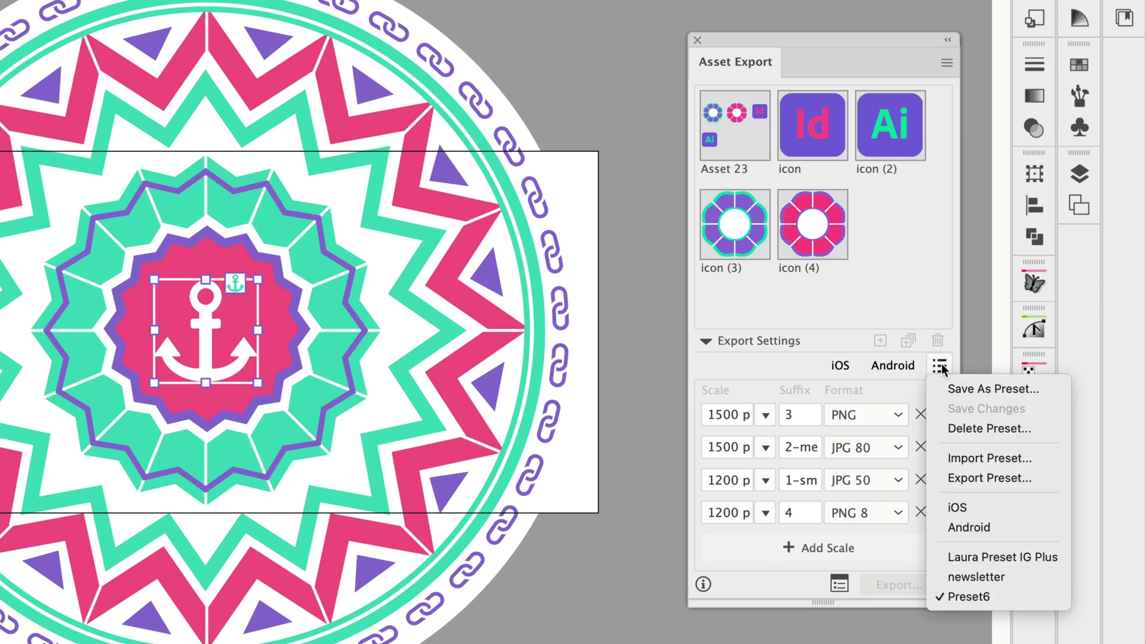